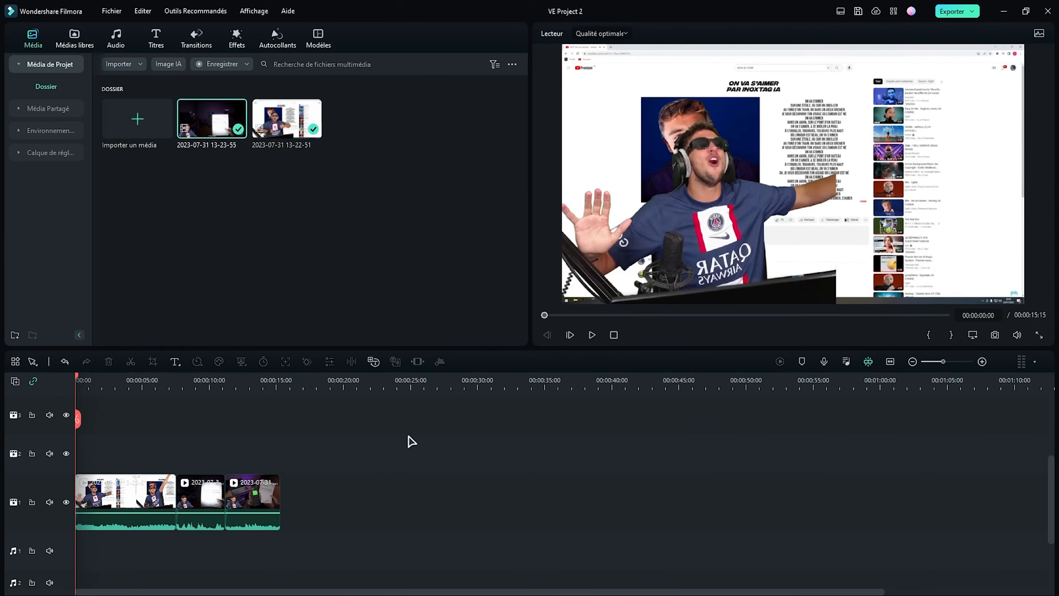
- Keyframe a zoom on the first clip, scaling it to 158.63% at 00:00:02:11 and setting its X position to 36.70 px
{"action": "left_click_drag", "start_coordinate": [78, 379], "coordinate": [167, 394]}
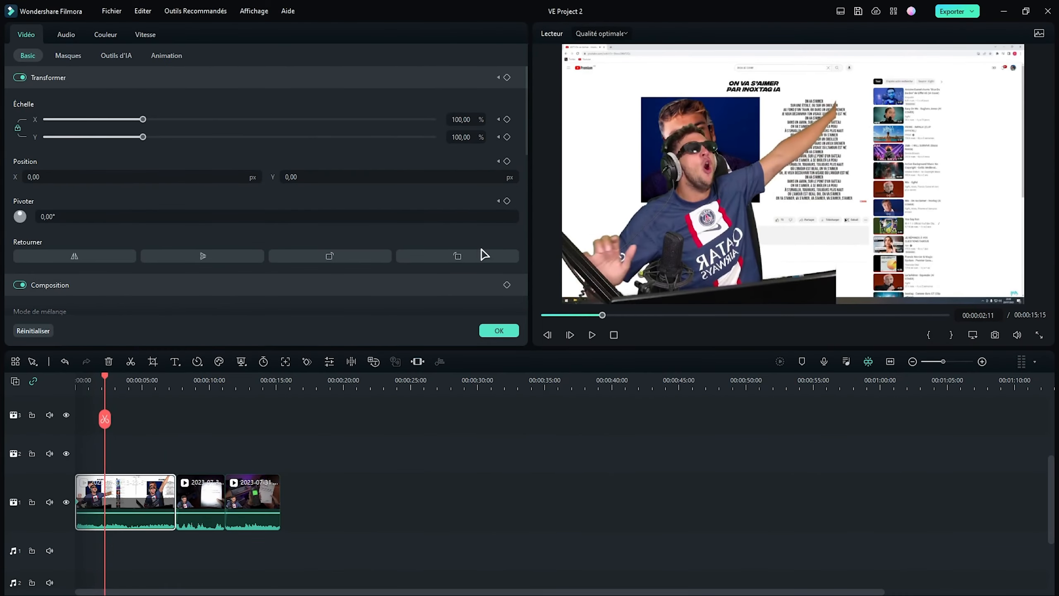
{"action": "left_click_drag", "start_coordinate": [143, 137], "coordinate": [202, 134]}
{"action": "left_click_drag", "start_coordinate": [772, 210], "coordinate": [780, 211]}
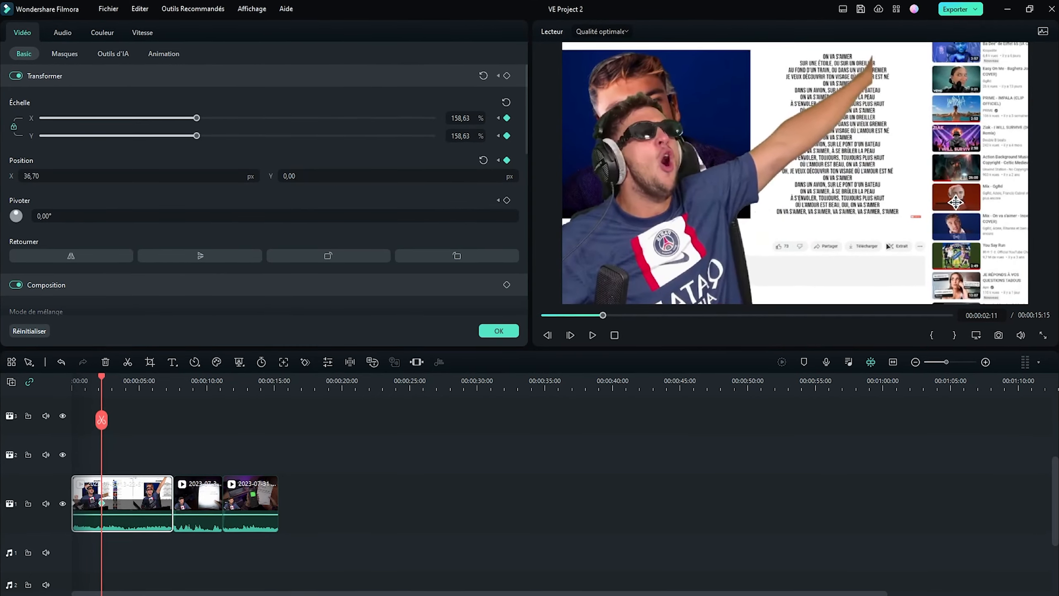
- Keyframe a zoom on the third clip starting at 00:00:11:09, scaling it to 173.47% and shifting it to about X 640, Y 396 px
{"action": "left_click_drag", "start_coordinate": [233, 380], "coordinate": [221, 383]}
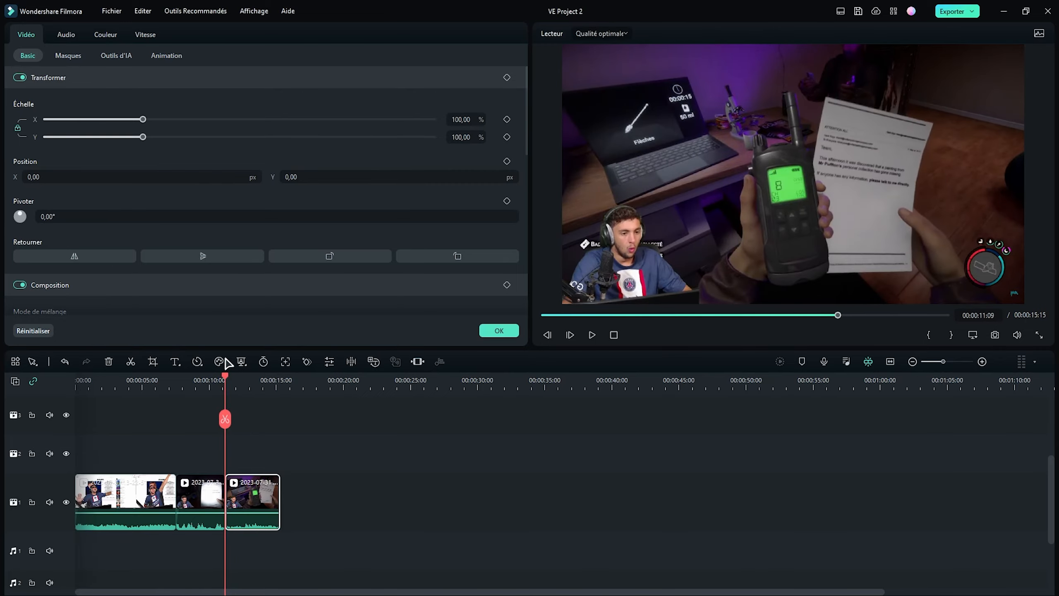
{"action": "left_click", "coordinate": [506, 77]}
{"action": "left_click_drag", "start_coordinate": [225, 376], "coordinate": [250, 377]}
{"action": "left_click_drag", "start_coordinate": [143, 120], "coordinate": [175, 120]}
{"action": "left_click_drag", "start_coordinate": [692, 119], "coordinate": [754, 184]}
{"action": "left_click_drag", "start_coordinate": [175, 119], "coordinate": [213, 125]}
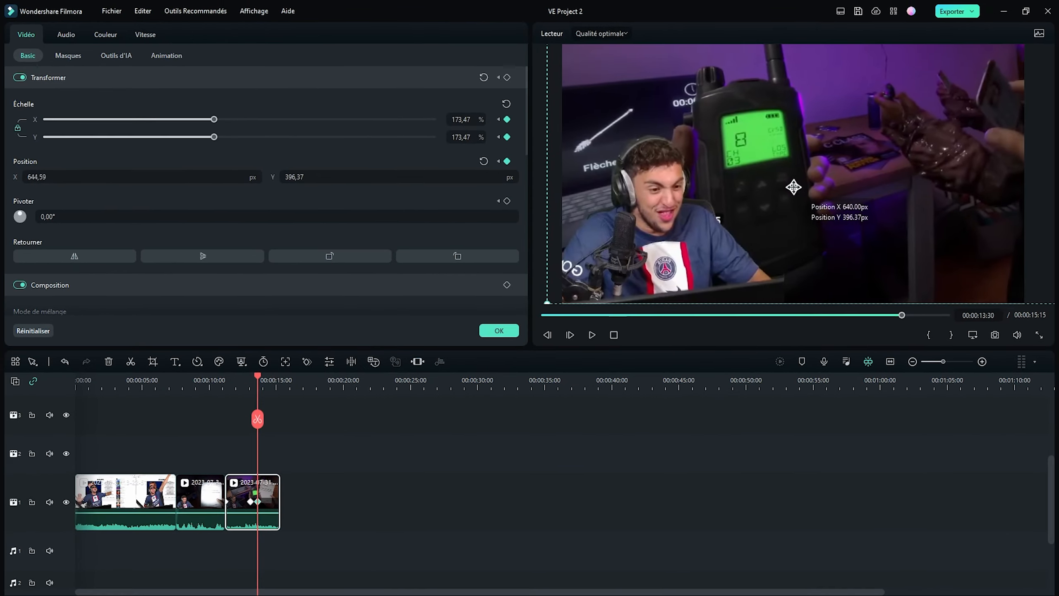
- Split the third clip at 00:00:14:03 and open the effects library
{"action": "left_click", "coordinate": [260, 421]}
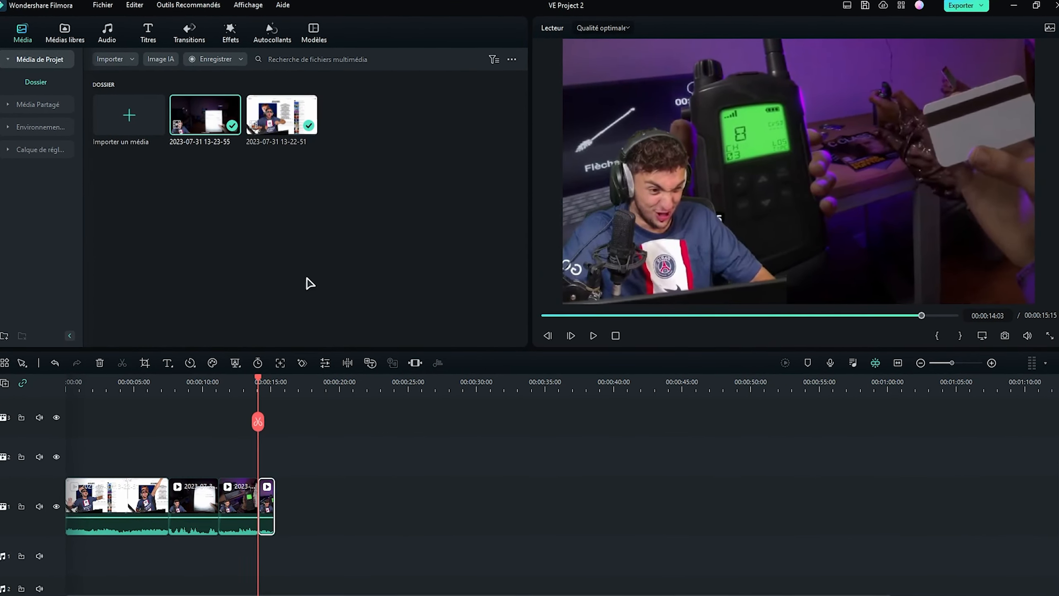
{"action": "left_click", "coordinate": [230, 30]}
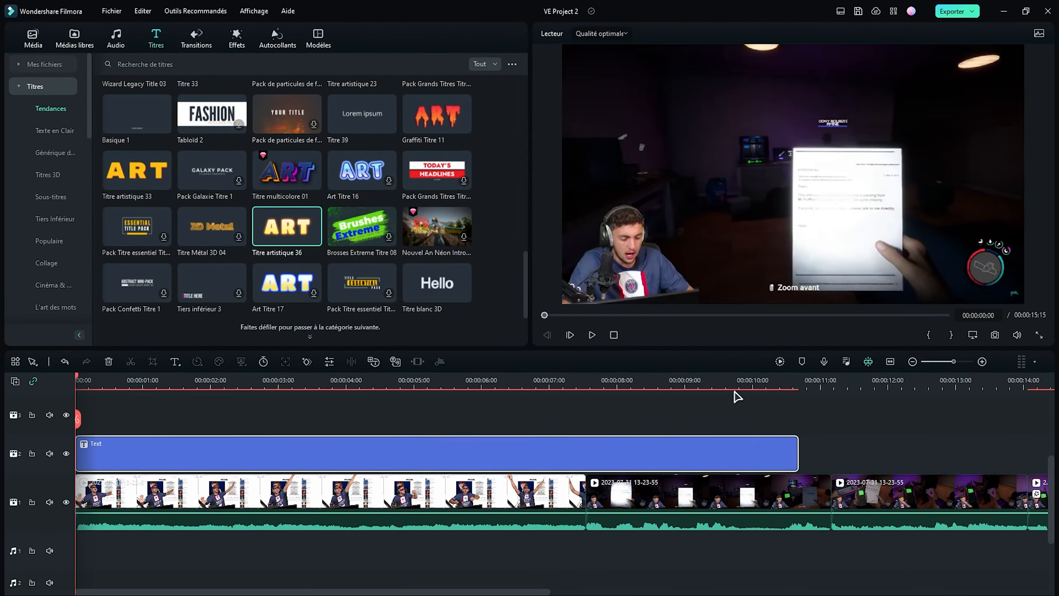
- Change the first title's text to "ON VA S'AIMER" and give it the first "Apparition" entrance animation
{"action": "left_click", "coordinate": [514, 386]}
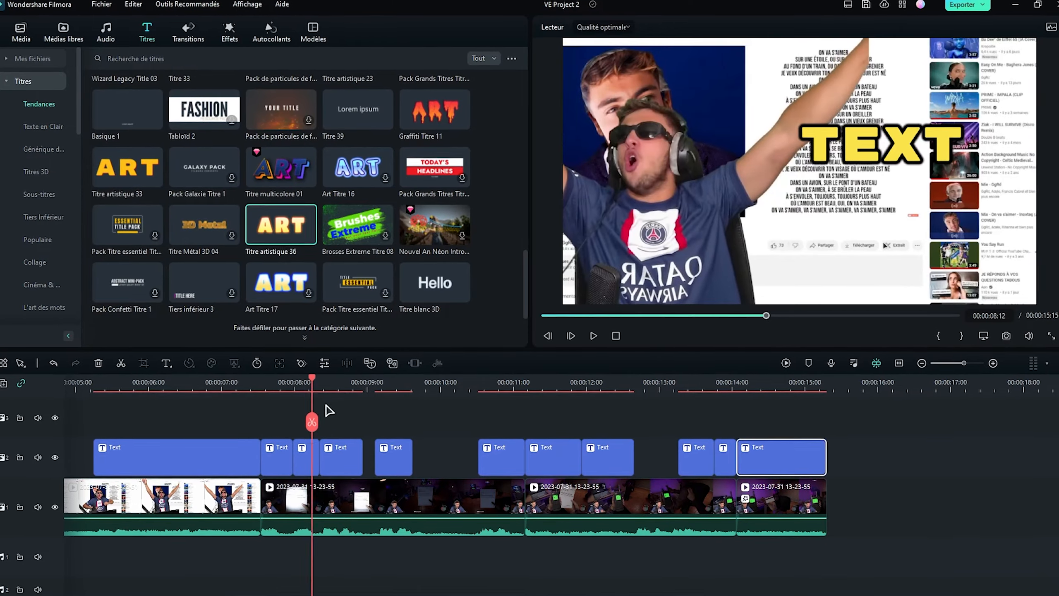
{"action": "left_click_drag", "start_coordinate": [329, 410], "coordinate": [823, 449]}
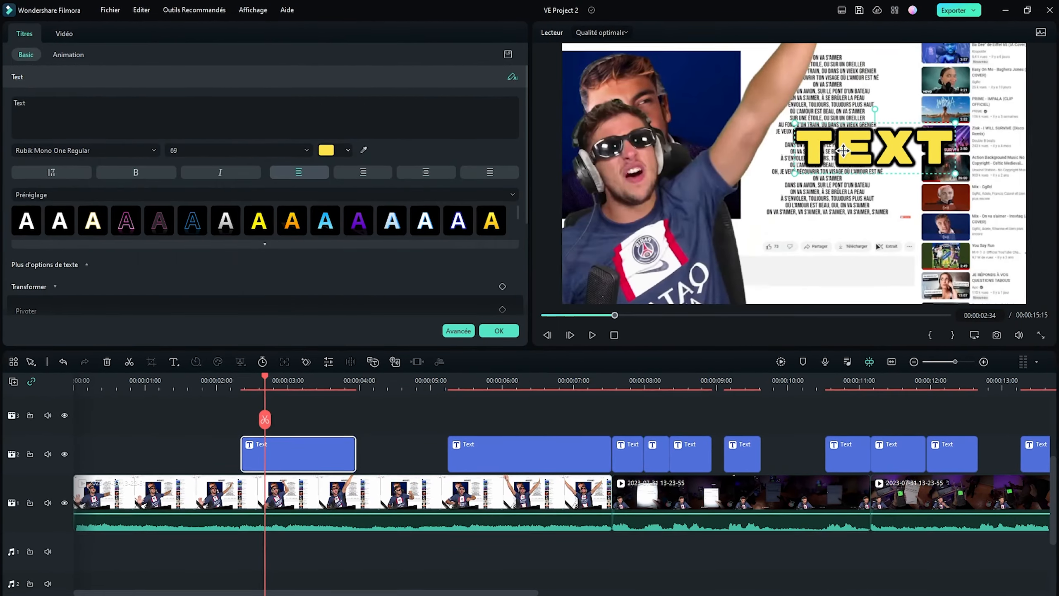
{"action": "double_click", "coordinate": [852, 161]}
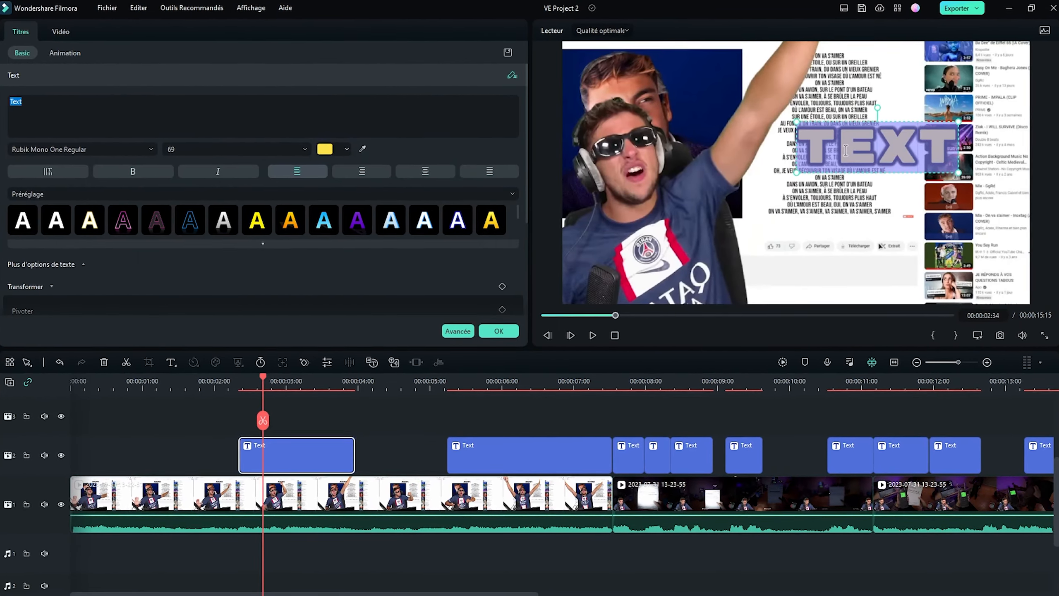
{"action": "type", "text": "ON"}
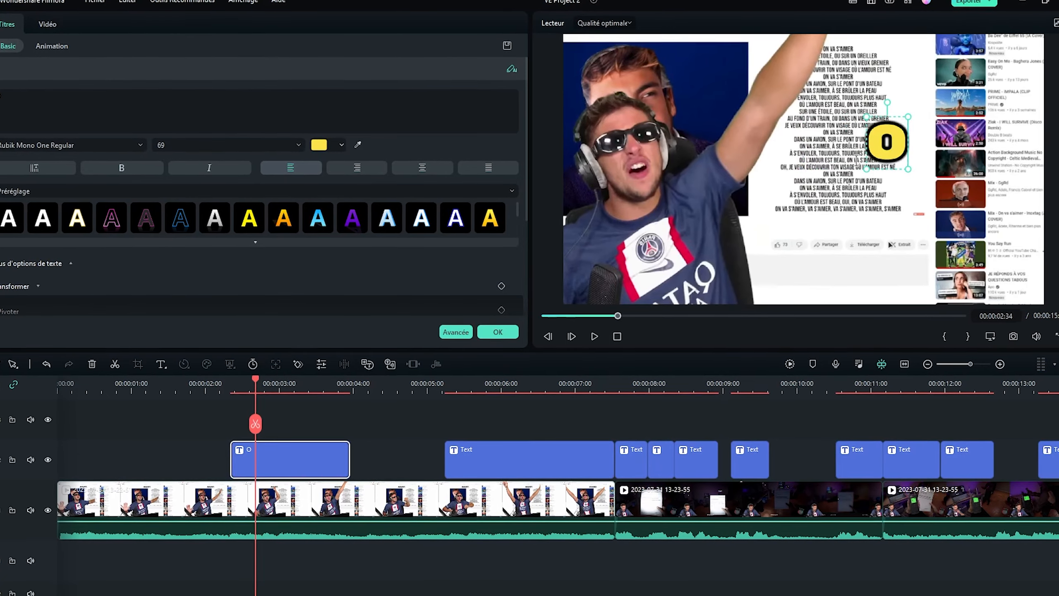
{"action": "type", "text": " VA S'AIMER"}
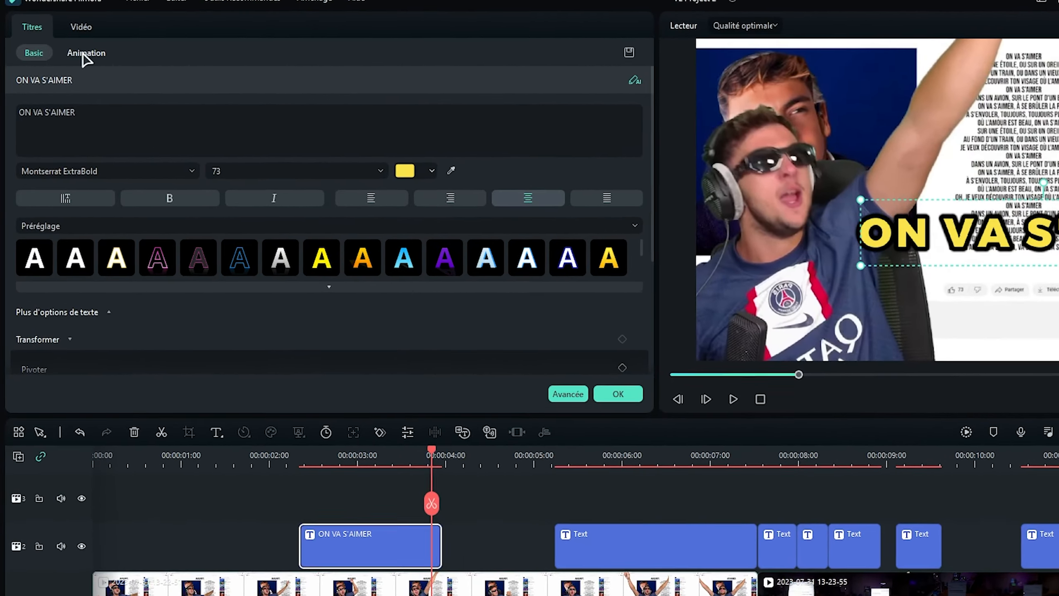
{"action": "left_click", "coordinate": [71, 55]}
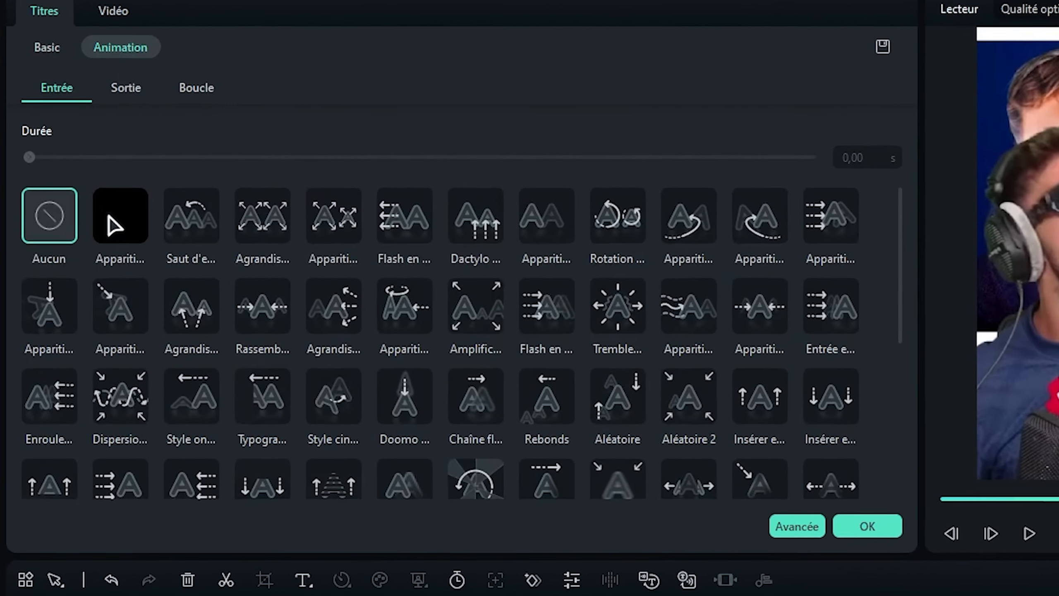
{"action": "left_click", "coordinate": [109, 201]}
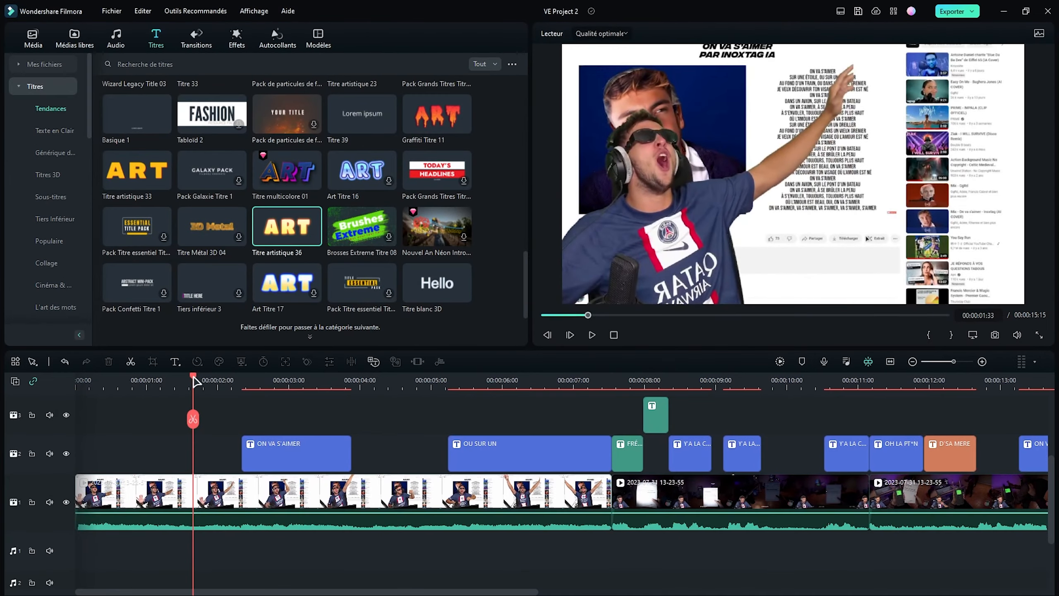
- Add the cartoon pointing-hand sticker from the "doigt" results to the third video track
{"action": "left_click_drag", "start_coordinate": [196, 380], "coordinate": [331, 381]}
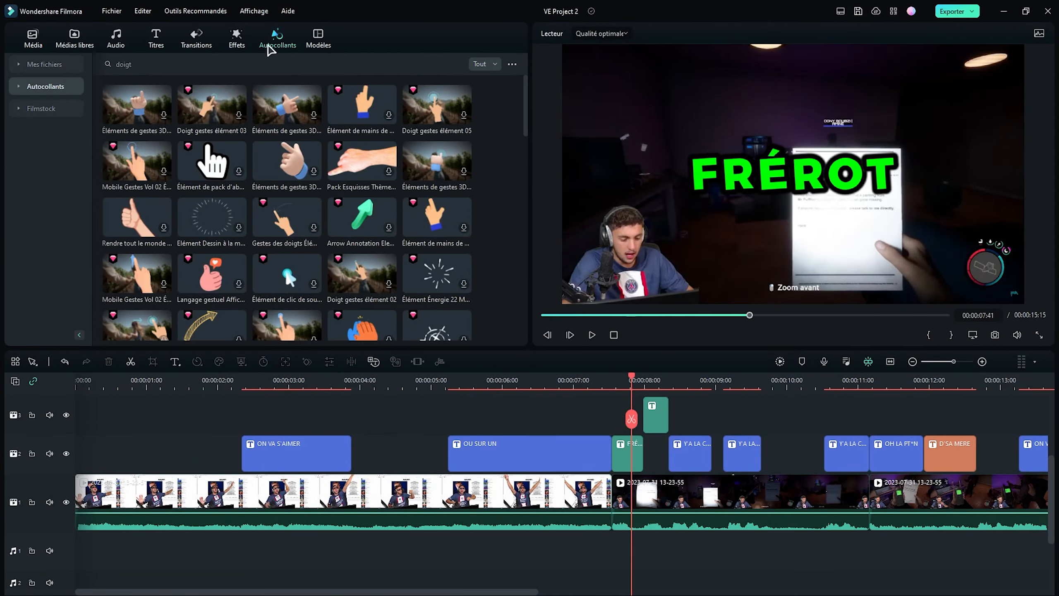
{"action": "scroll", "coordinate": [209, 122], "scroll_direction": "down", "scroll_amount": 2}
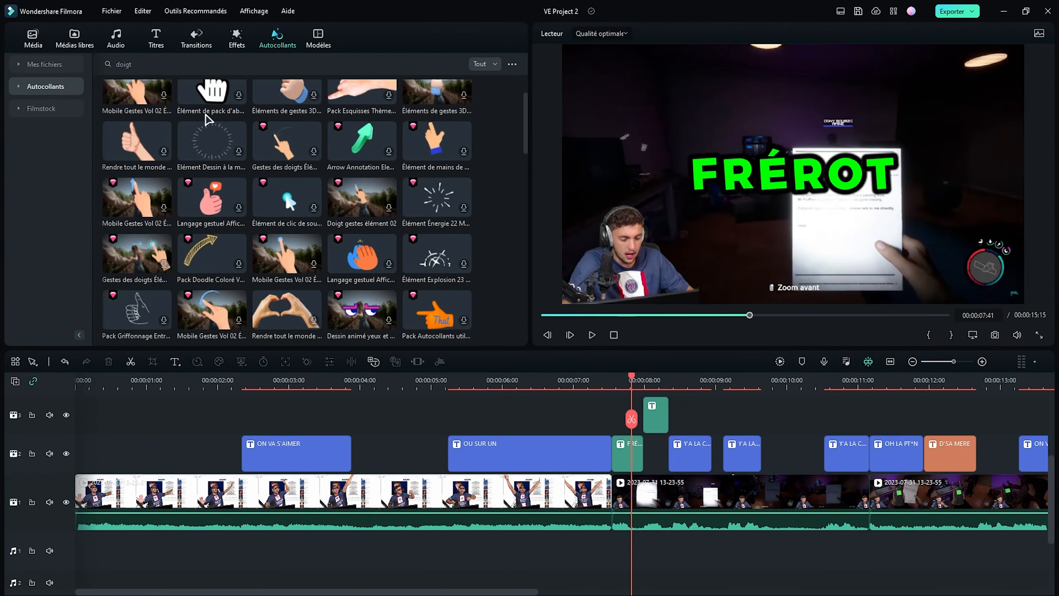
{"action": "left_click_drag", "start_coordinate": [717, 442], "coordinate": [717, 421]}
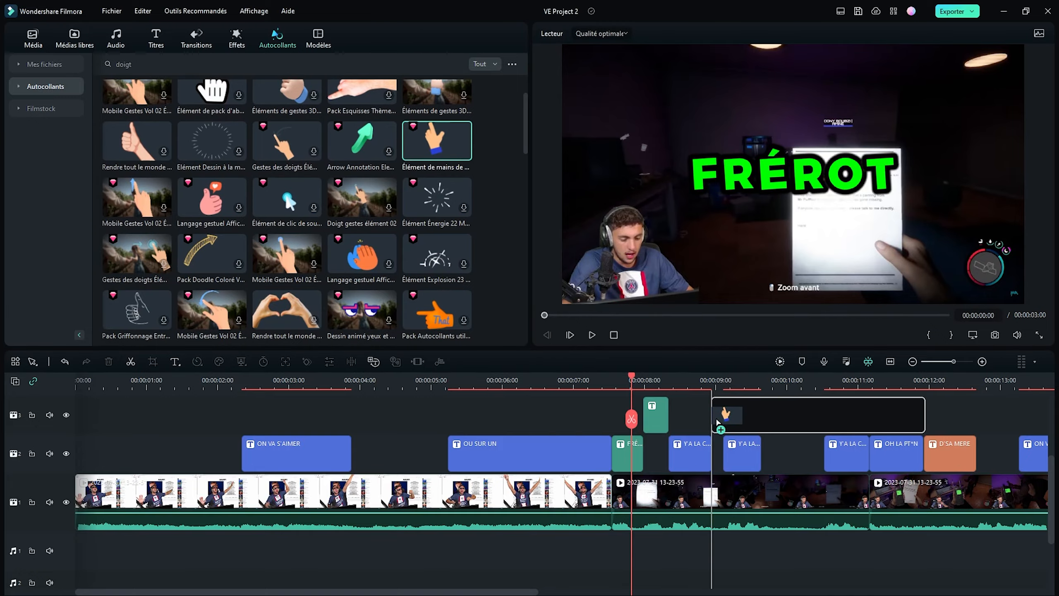
{"action": "scroll", "coordinate": [293, 233], "scroll_direction": "down", "scroll_amount": 5}
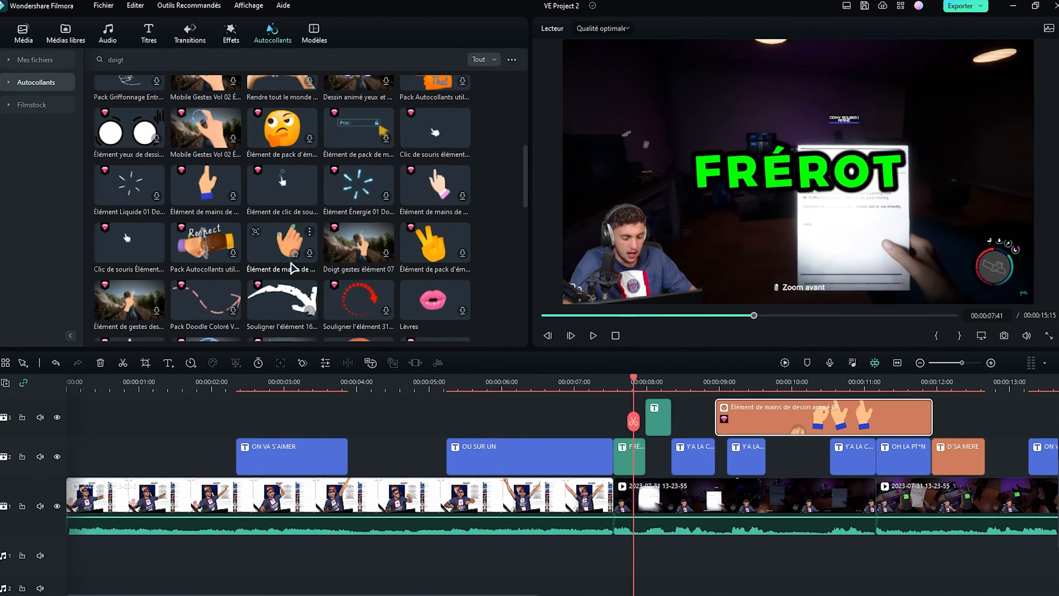
{"action": "scroll", "coordinate": [303, 277], "scroll_direction": "down", "scroll_amount": 3}
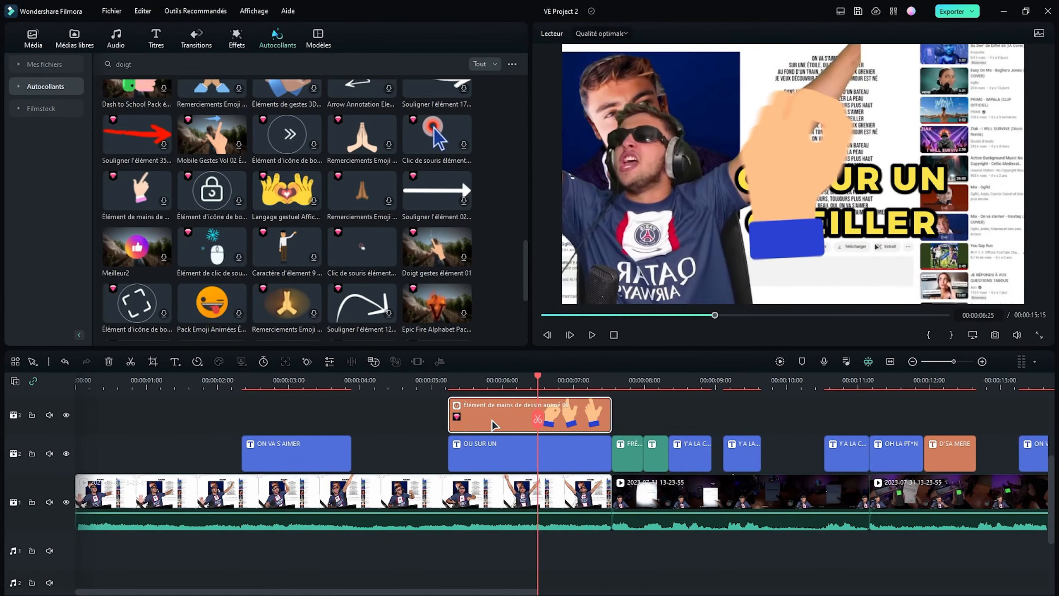
- Scale the hand sticker to 34.61%, place it under the "OU SUR UN OREILLER" caption and shift its X position
{"action": "double_click", "coordinate": [493, 424]}
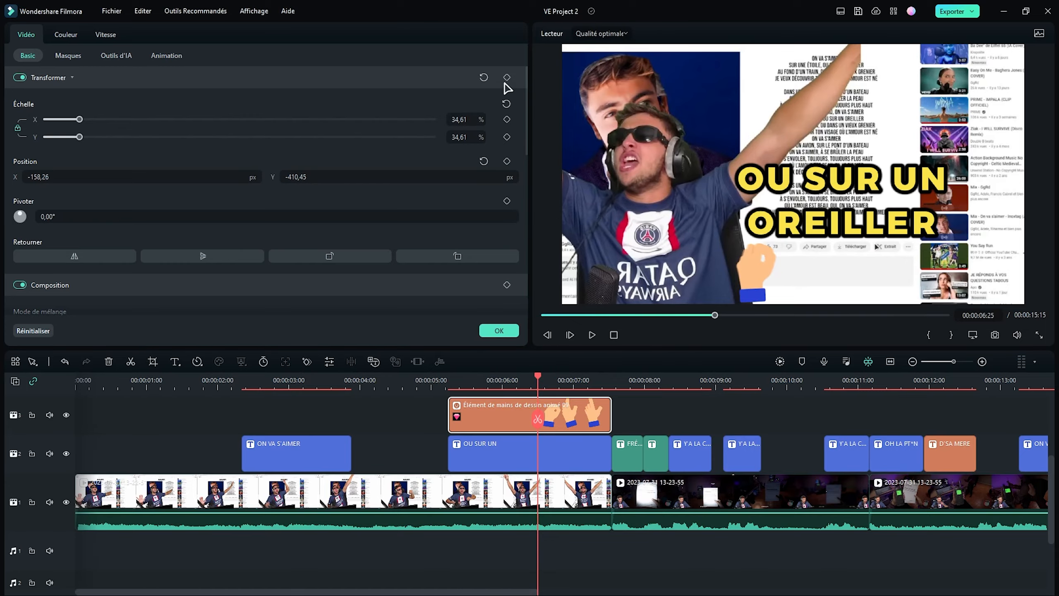
{"action": "left_click_drag", "start_coordinate": [38, 177], "coordinate": [417, 178]}
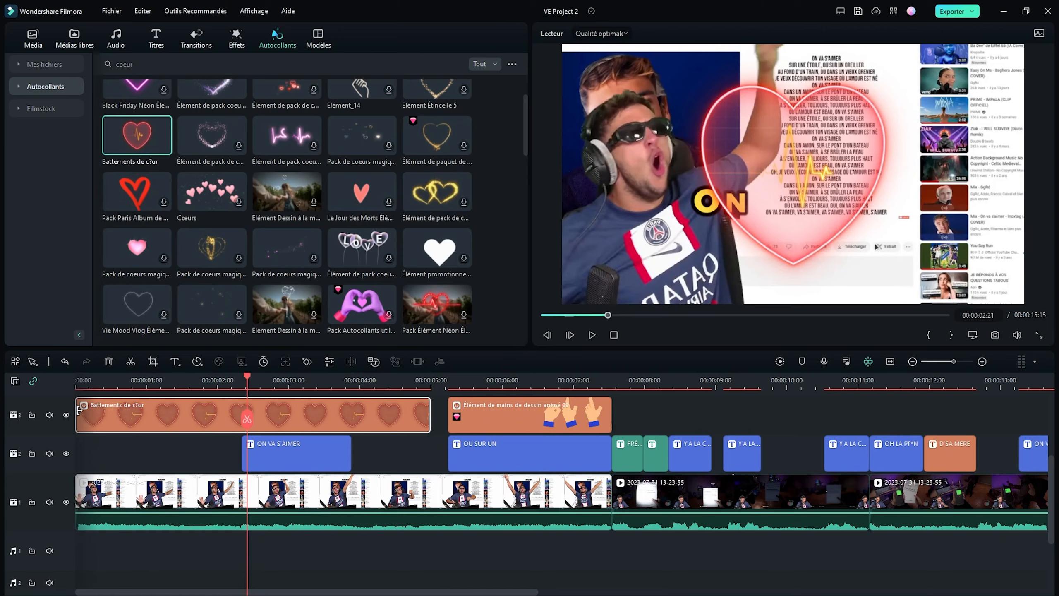
- Trim both ends of the heartbeat sticker to fit the span of the "ON VA S'AIMER" title
{"action": "left_click_drag", "start_coordinate": [77, 411], "coordinate": [244, 412]}
{"action": "left_click_drag", "start_coordinate": [429, 413], "coordinate": [350, 413]}
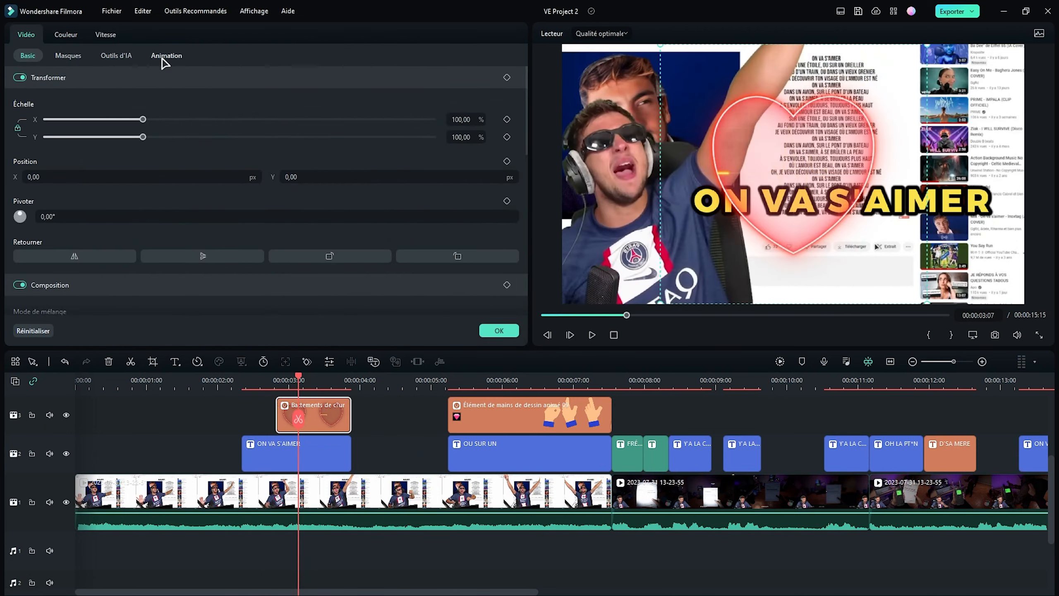
- Apply a legacy preset movement to the heart sticker and raise the "ON VA S'AIMER" title to the track above it
{"action": "left_click", "coordinate": [166, 59]}
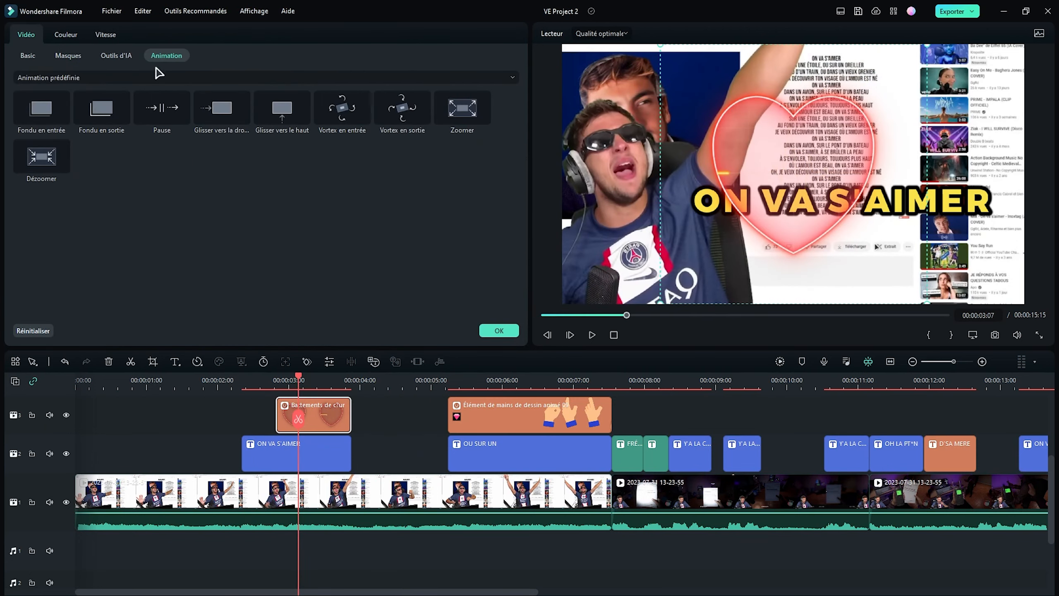
{"action": "left_click", "coordinate": [56, 77]}
{"action": "left_click", "coordinate": [53, 118]}
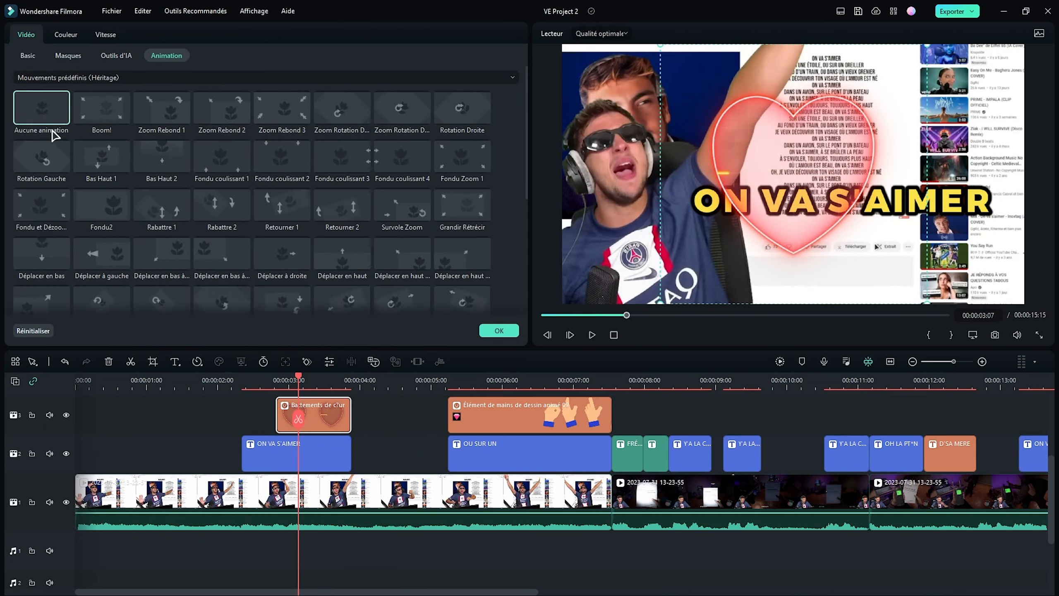
{"action": "left_click", "coordinate": [499, 331]}
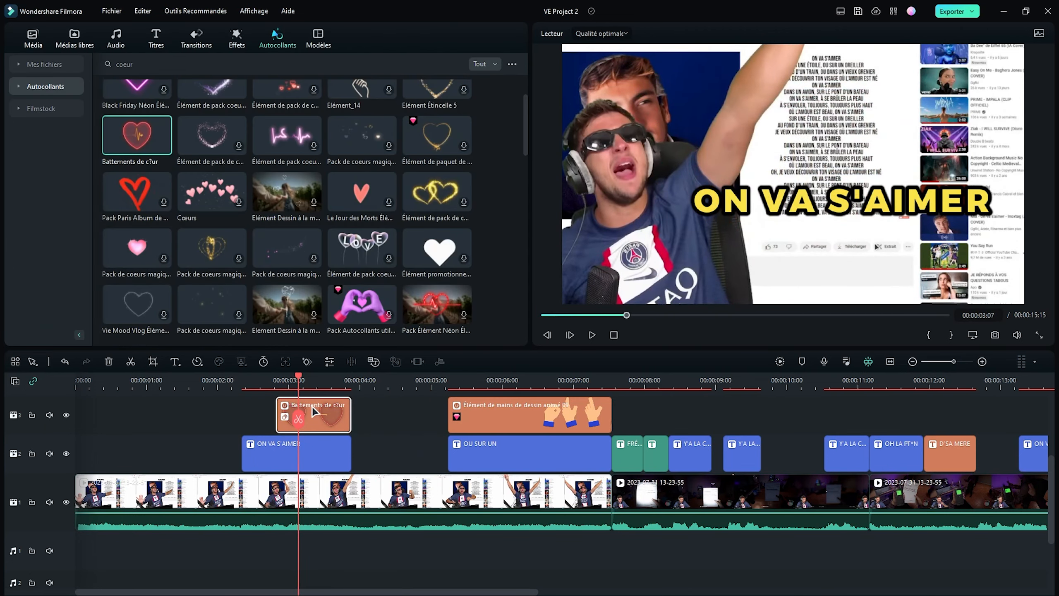
{"action": "left_click_drag", "start_coordinate": [340, 455], "coordinate": [341, 423]}
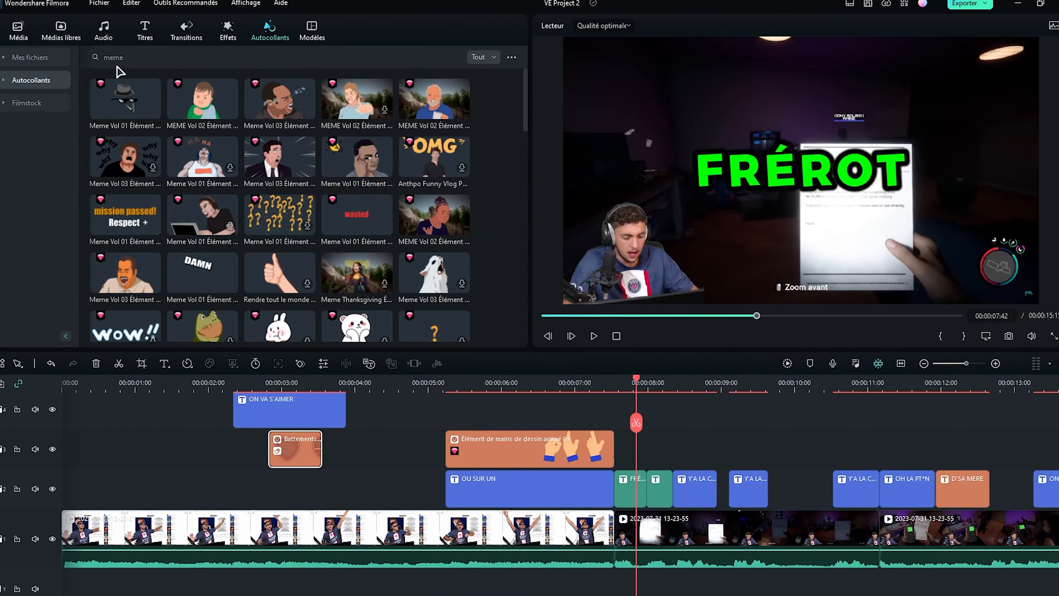
- Add the shocked-man meme sticker at the "FRÉROT" caption and set its blend mode to Superposition
{"action": "left_click_drag", "start_coordinate": [273, 155], "coordinate": [613, 446]}
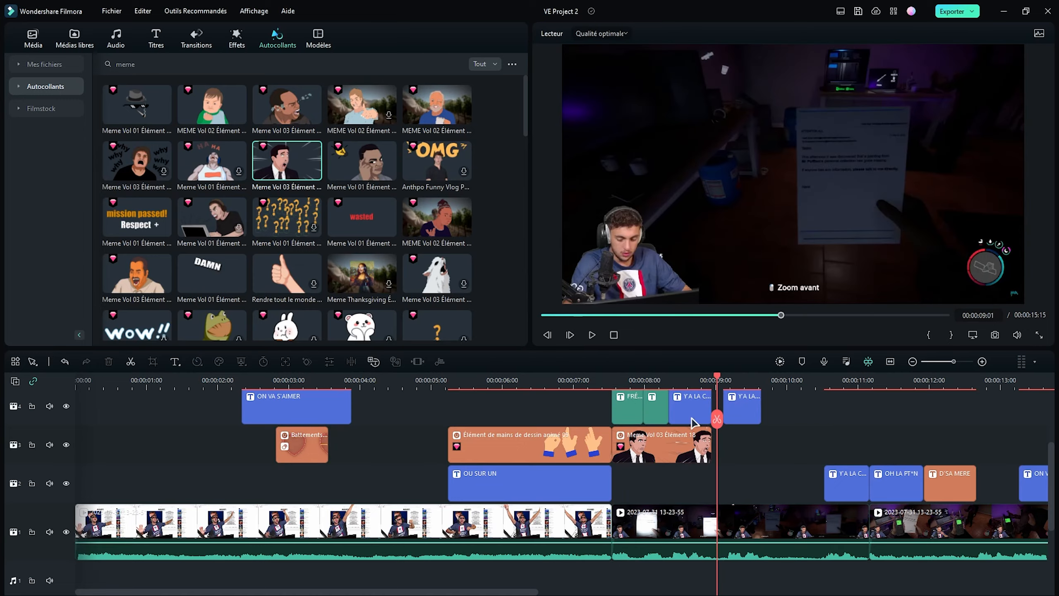
{"action": "double_click", "coordinate": [651, 448]}
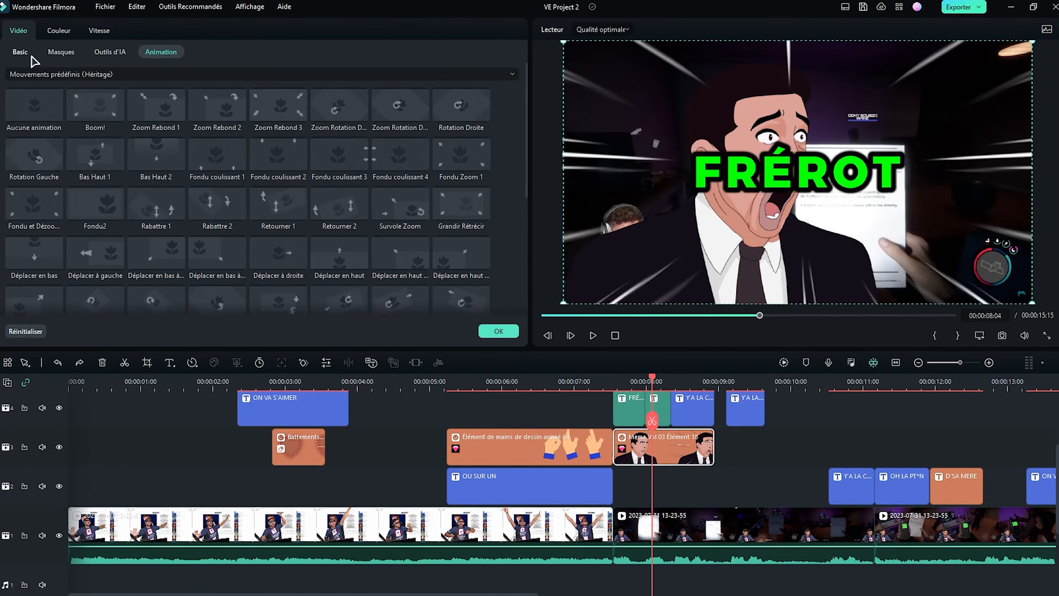
{"action": "scroll", "coordinate": [166, 289], "scroll_direction": "down", "scroll_amount": 5}
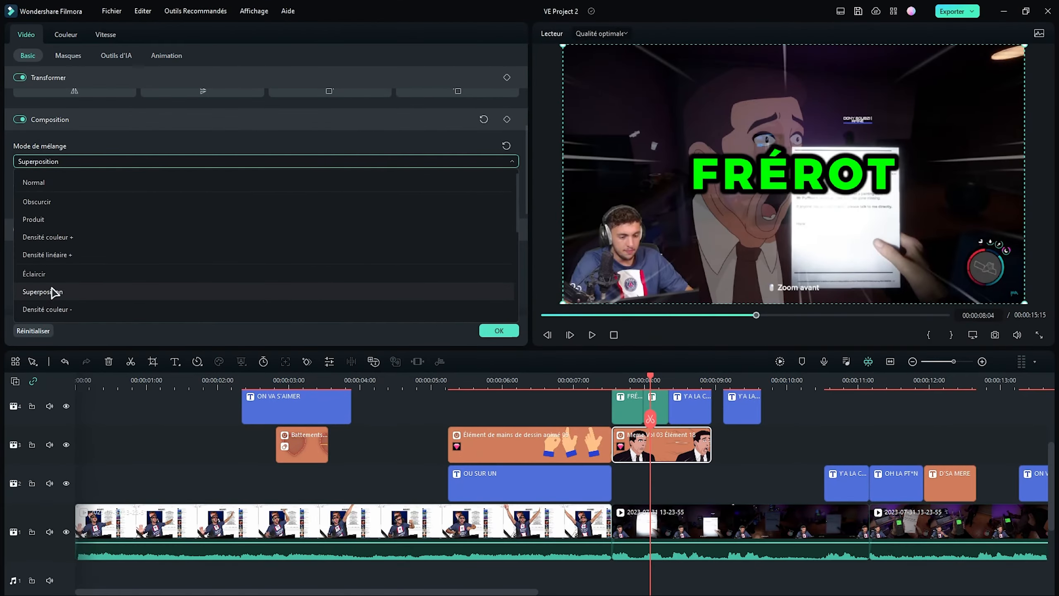
{"action": "left_click", "coordinate": [51, 290]}
{"action": "left_click", "coordinate": [498, 331]}
{"action": "key", "text": "space"}
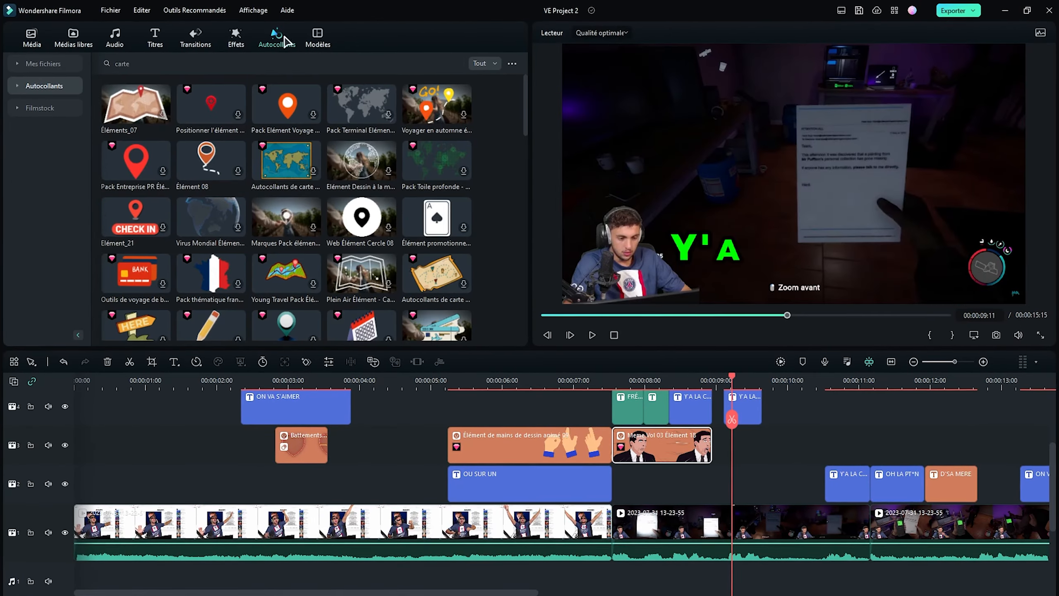
- Add the Éléments_07 map sticker at the "Y'A LA CARTE" caption and move the rotated hand sticker across to the map's other side
{"action": "left_click_drag", "start_coordinate": [127, 100], "coordinate": [733, 458]}
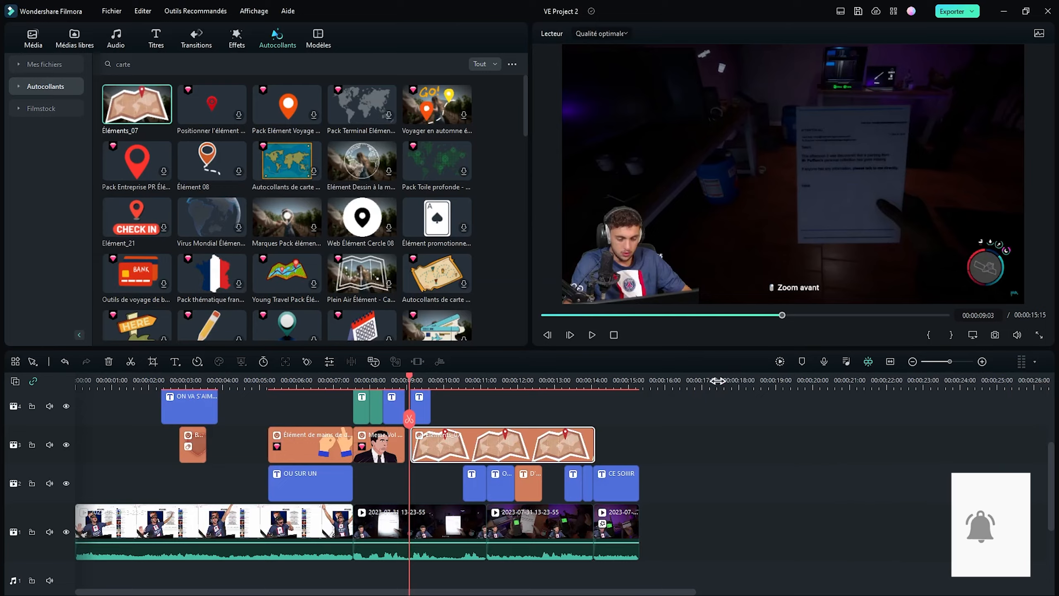
{"action": "left_click", "coordinate": [658, 261]}
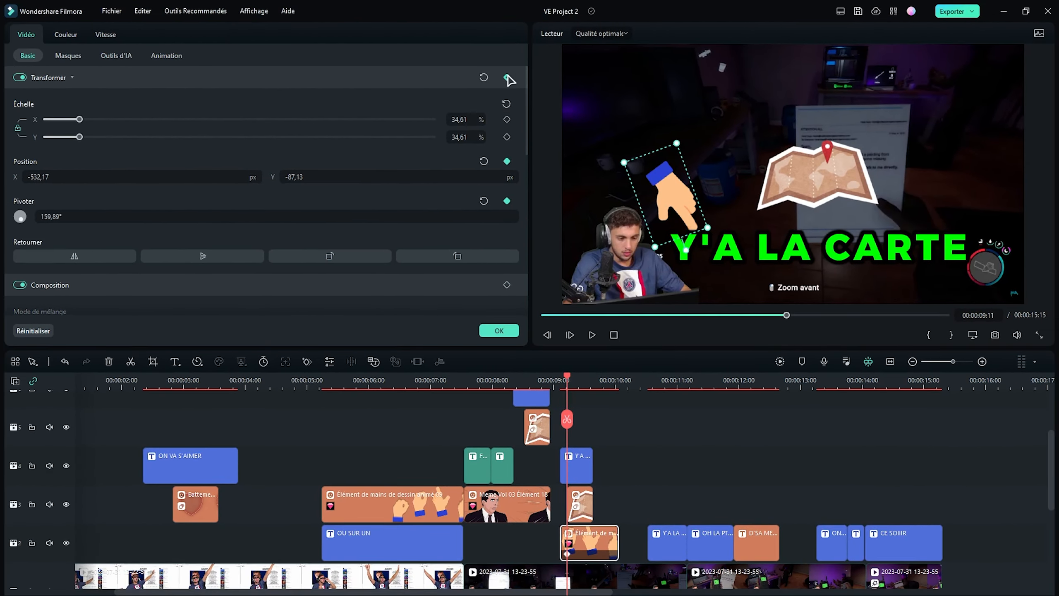
{"action": "left_click_drag", "start_coordinate": [670, 213], "coordinate": [933, 208]}
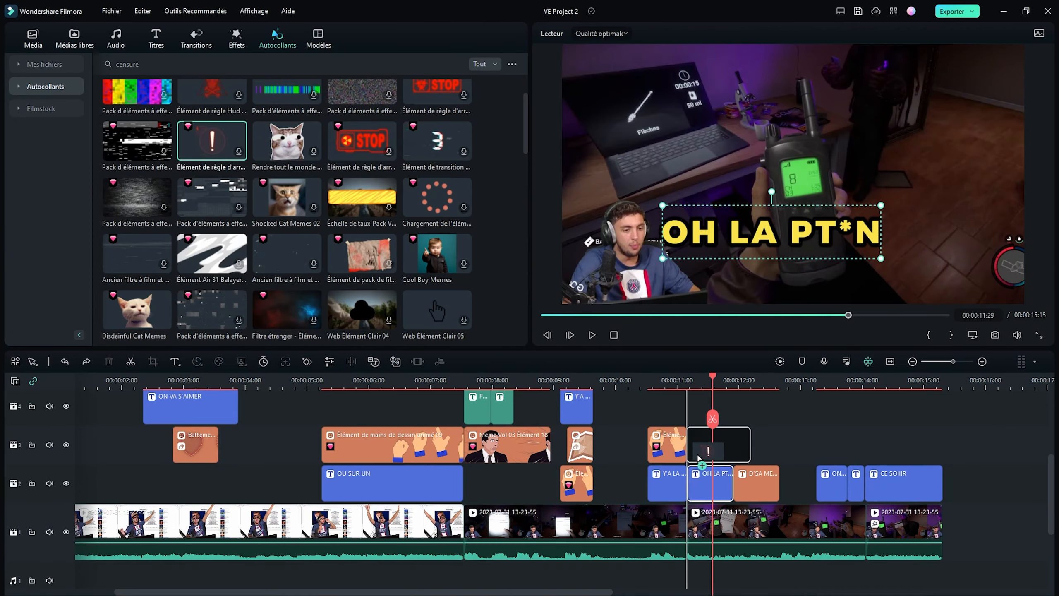
- Place the exclamation-mark sticker above the "OH LA PT*N" title clip and recolour the word "PT*N" red
{"action": "left_click_drag", "start_coordinate": [699, 457], "coordinate": [751, 445]}
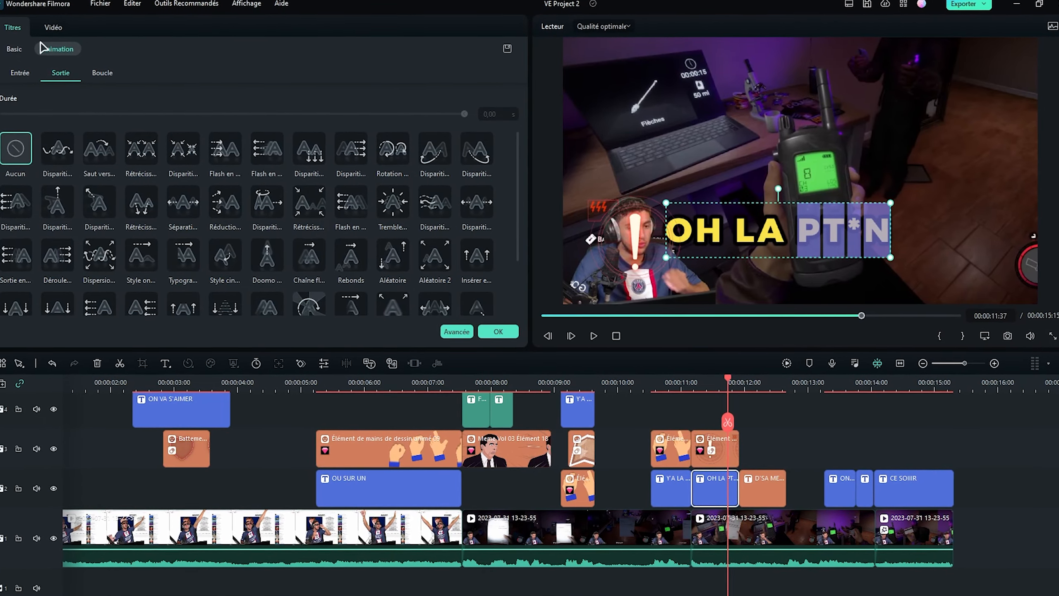
{"action": "left_click", "coordinate": [17, 49]}
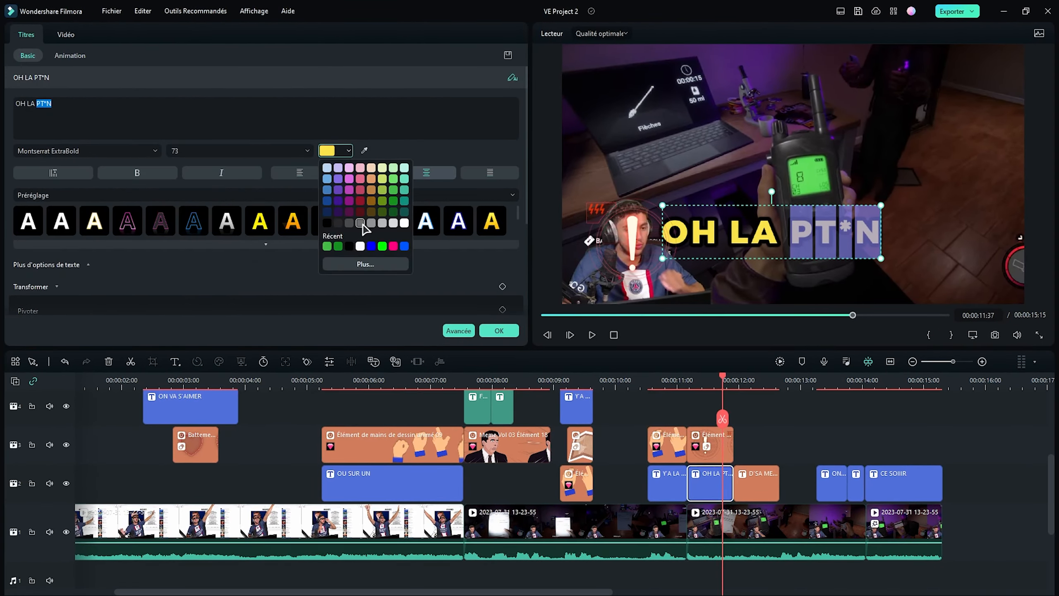
{"action": "left_click", "coordinate": [386, 262]}
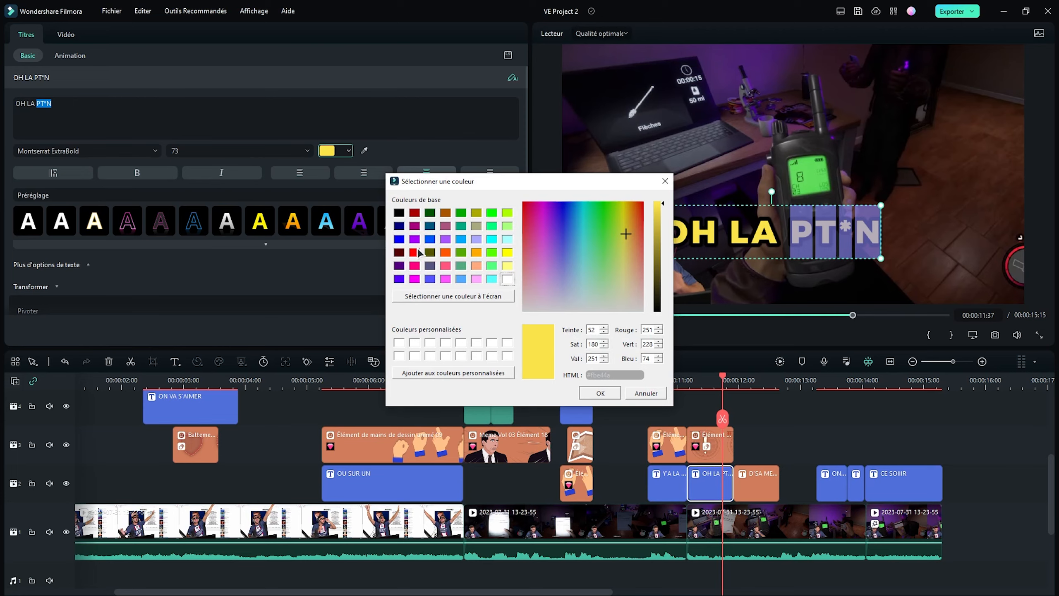
{"action": "left_click", "coordinate": [411, 253]}
{"action": "left_click", "coordinate": [601, 393]}
{"action": "left_click", "coordinate": [813, 415]}
- Add the emoji sticker at the "D'SA MERE" caption and keyframe its move to about X 473, Y 149 px
{"action": "left_click_drag", "start_coordinate": [137, 105], "coordinate": [751, 444]}
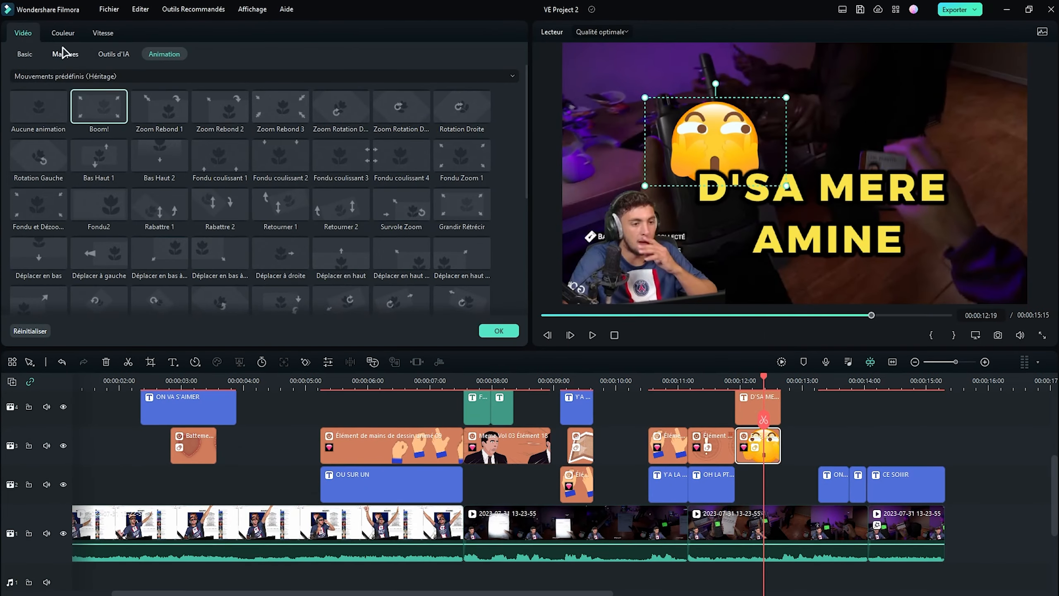
{"action": "left_click", "coordinate": [24, 53]}
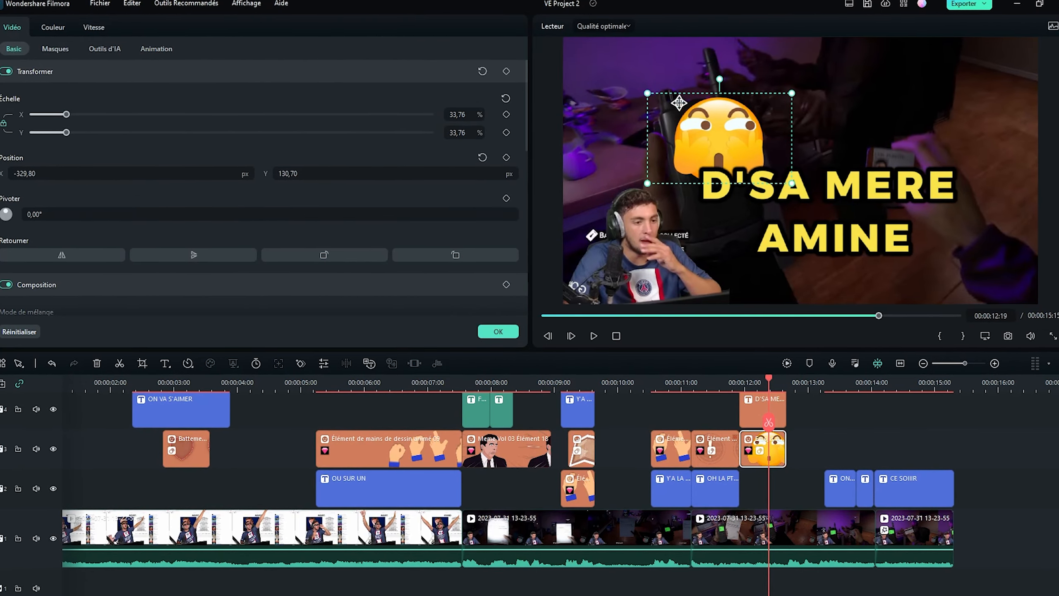
{"action": "mouse_move", "coordinate": [772, 380]}
{"action": "left_mouse_down"}
{"action": "mouse_move", "coordinate": [745, 387]}
{"action": "mouse_move", "coordinate": [778, 385]}
{"action": "left_mouse_up"}
{"action": "left_click", "coordinate": [506, 64]}
{"action": "left_click_drag", "start_coordinate": [705, 135], "coordinate": [897, 130]}
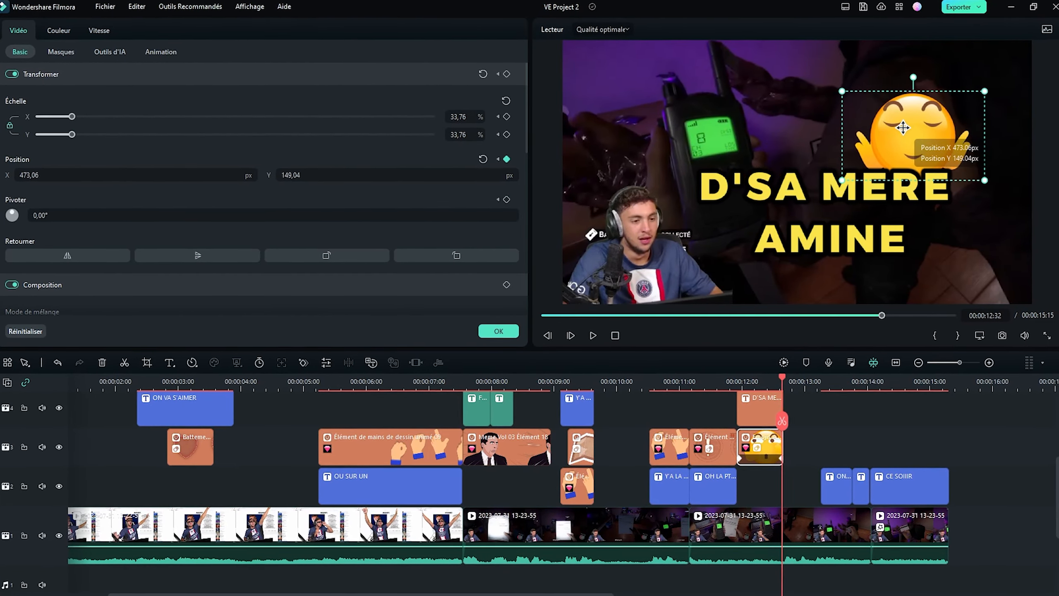
- Review the closing captions and the moon sticker at the "CE SOIIR" title
{"action": "left_click", "coordinate": [854, 484]}
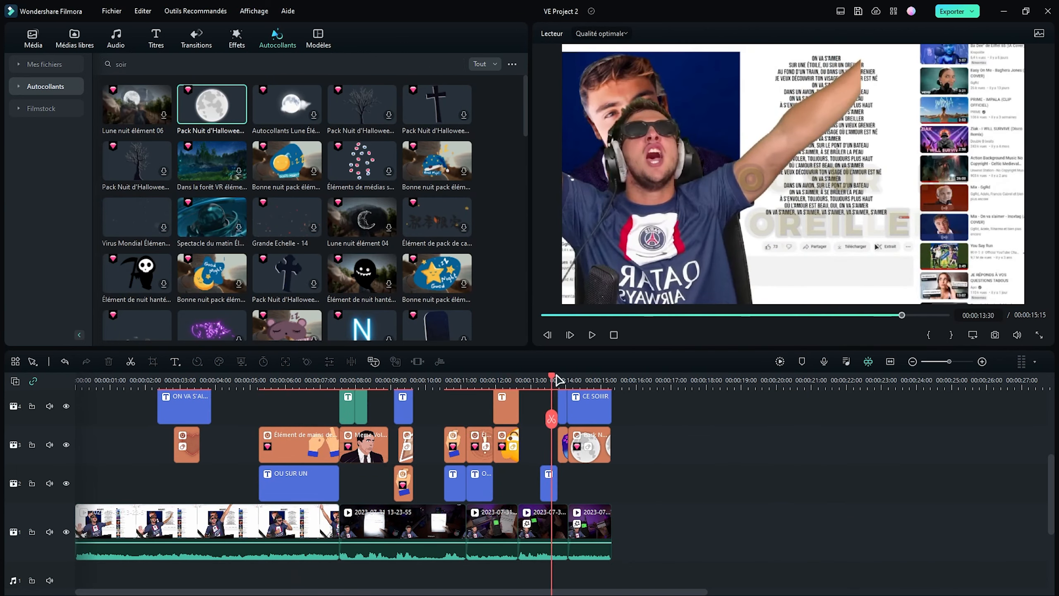
{"action": "left_click_drag", "start_coordinate": [559, 379], "coordinate": [579, 378]}
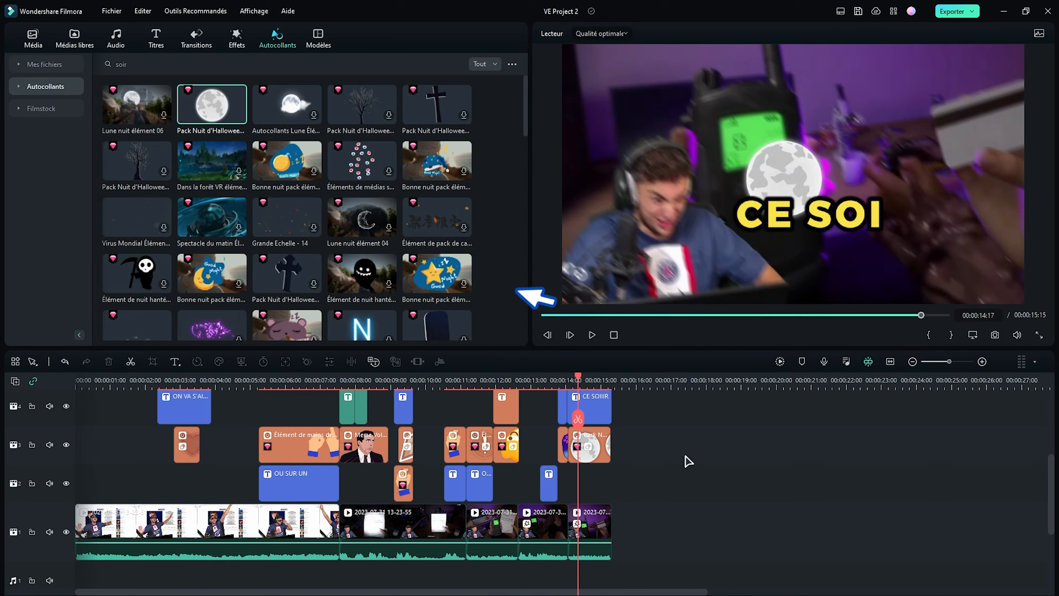